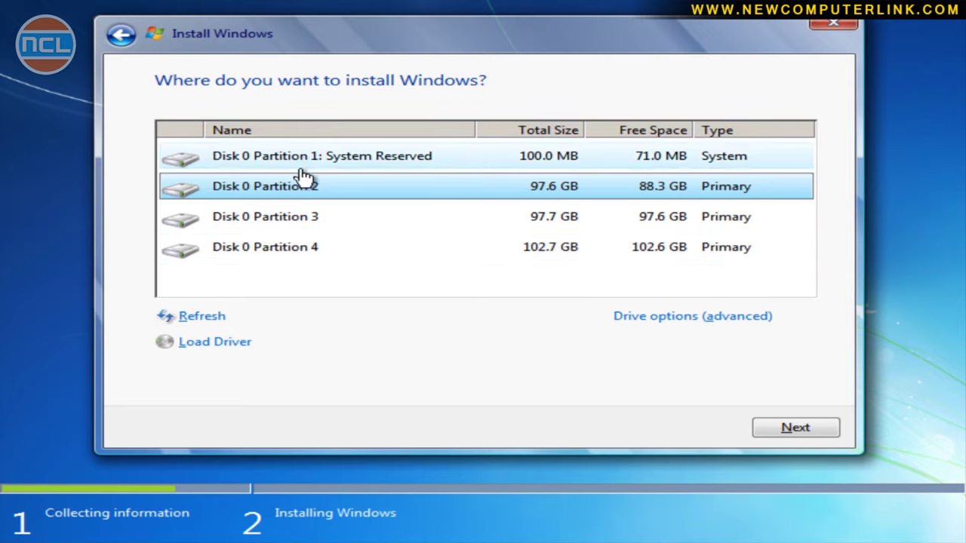
Format Disk 0 Partition 2 and accept the loss of its stored data
left_click(351, 169)
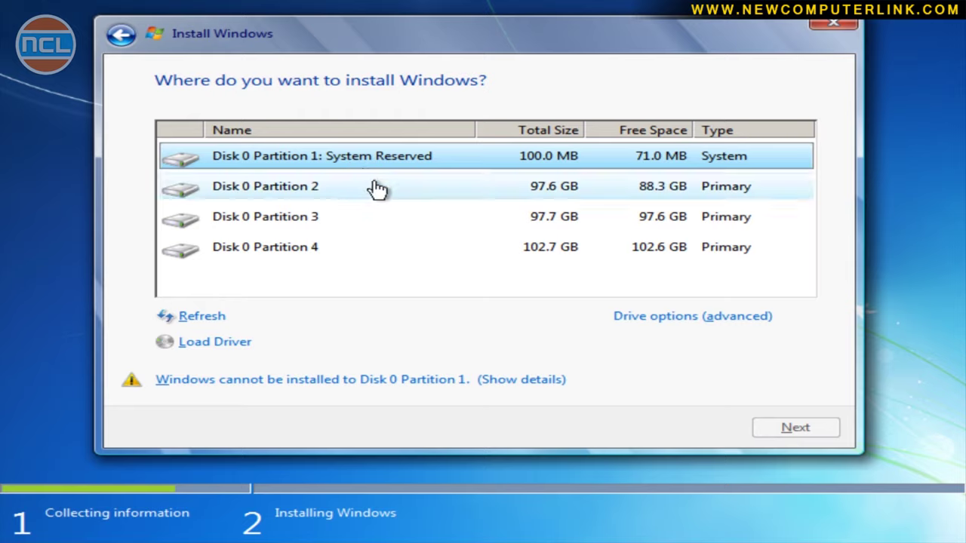
left_click(377, 189)
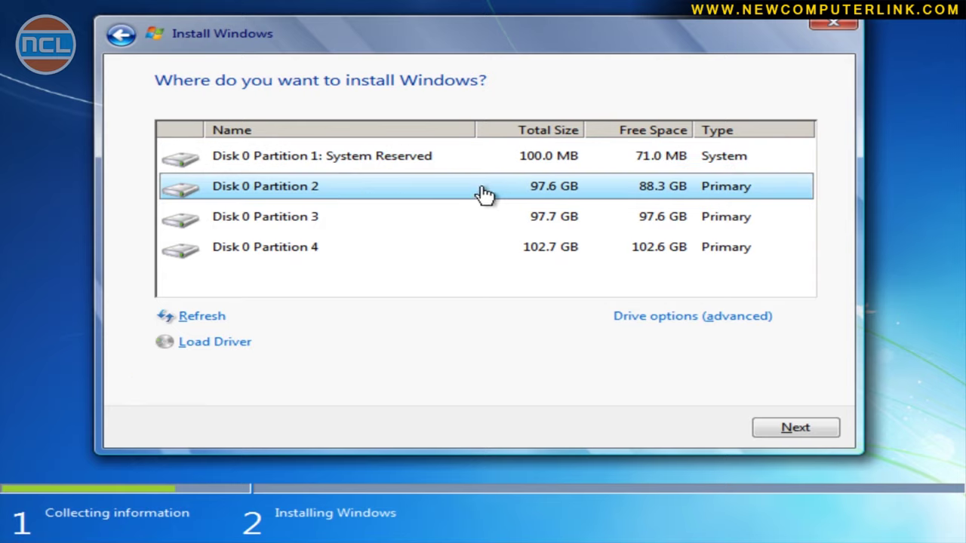
left_click(378, 249)
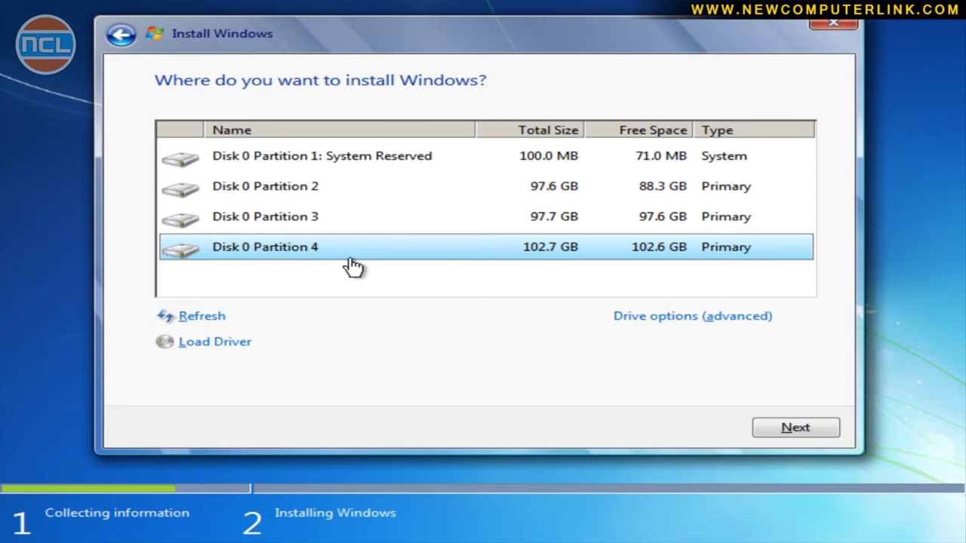
left_click(341, 197)
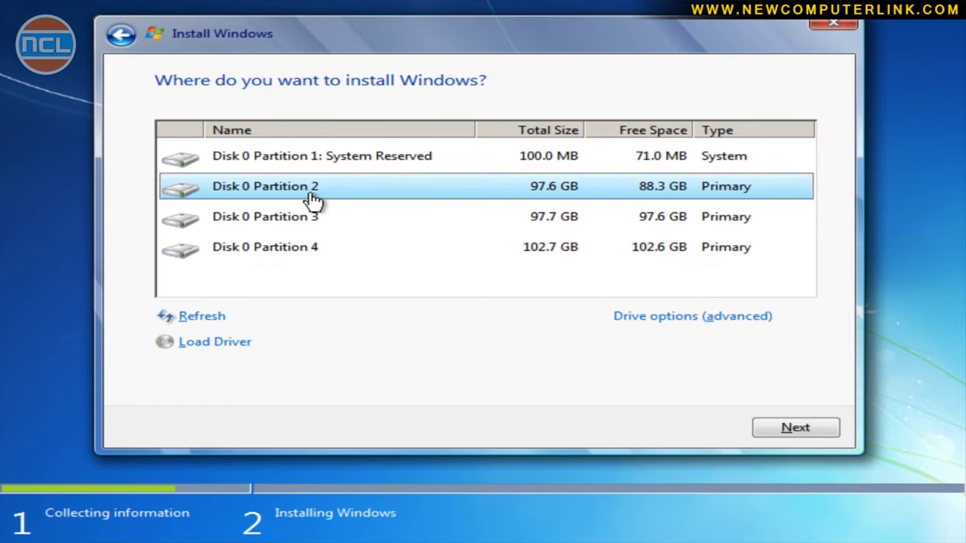
left_click(637, 324)
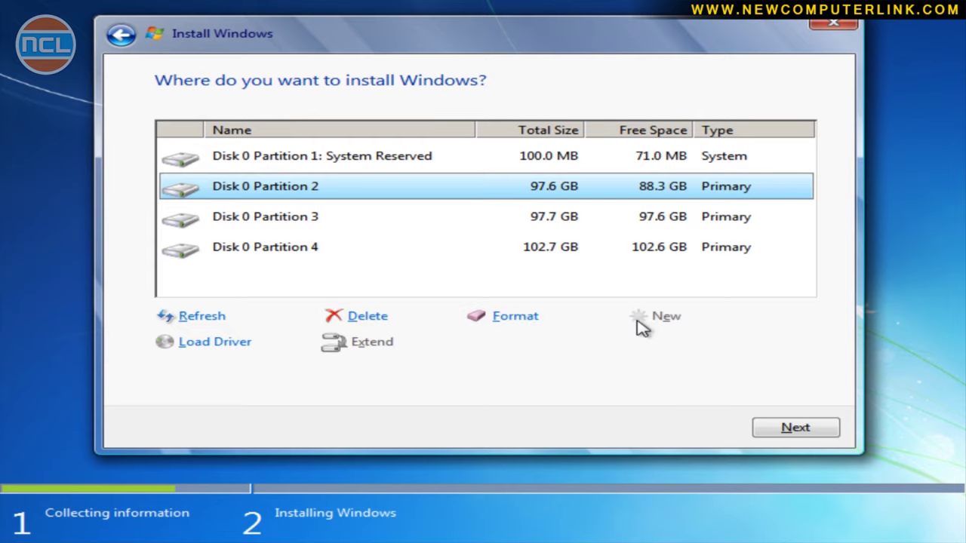
left_click(528, 323)
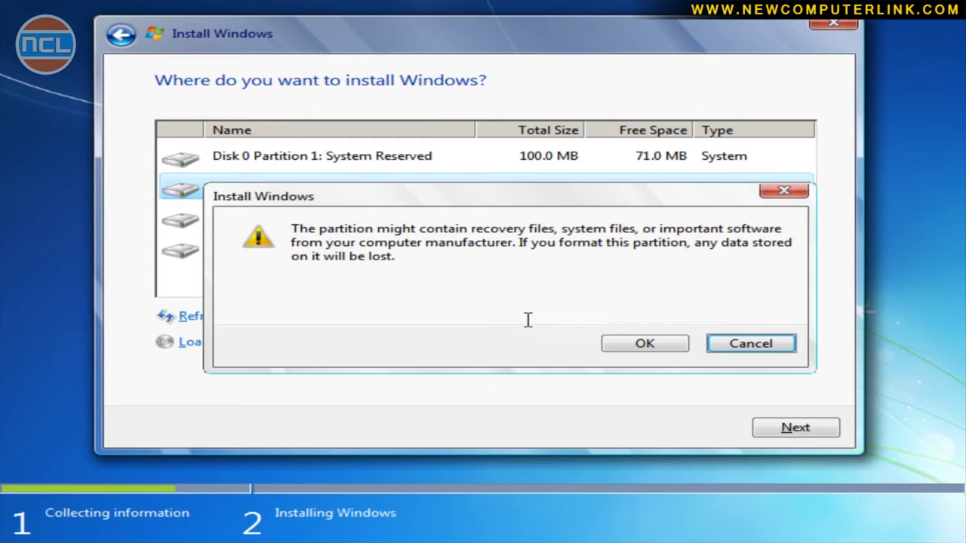
left_click(618, 344)
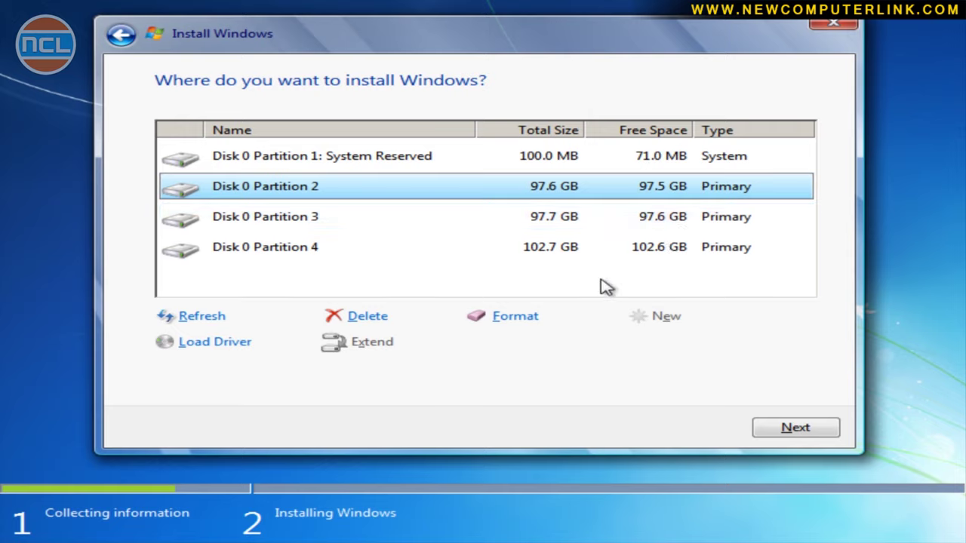
Delete Disk 0 Partition 4 and Partition 3, accepting the loss of their data
left_click(556, 225)
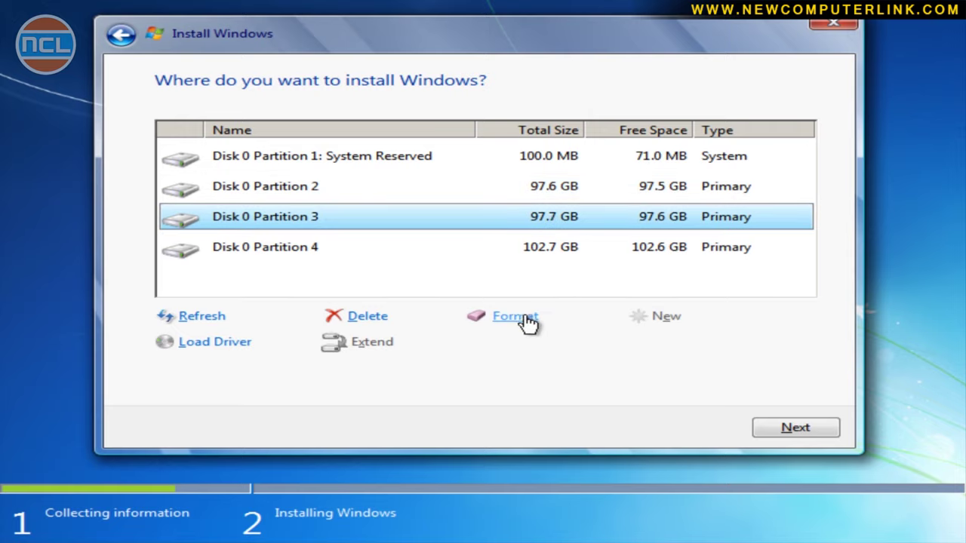
left_click(481, 255)
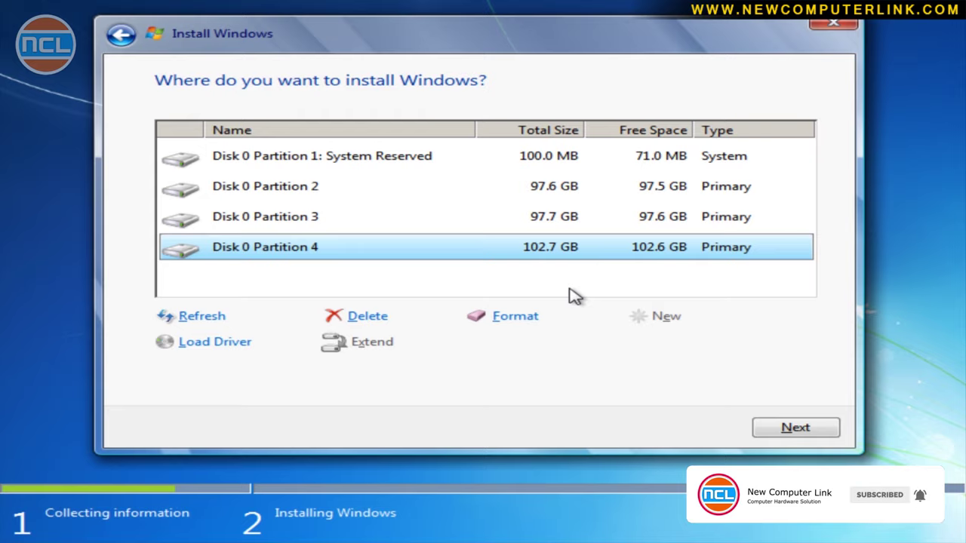
left_click(386, 322)
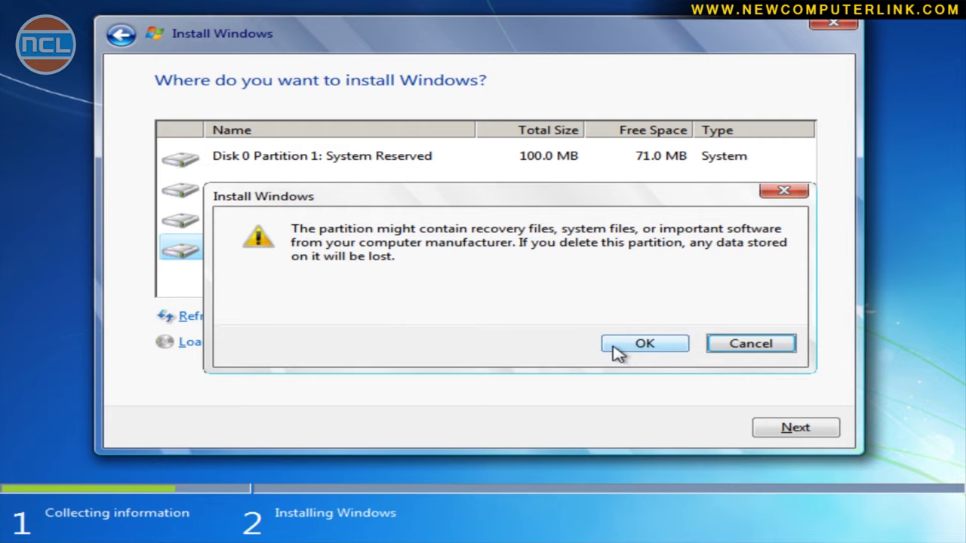
left_click(618, 351)
left_click(441, 222)
left_click(386, 317)
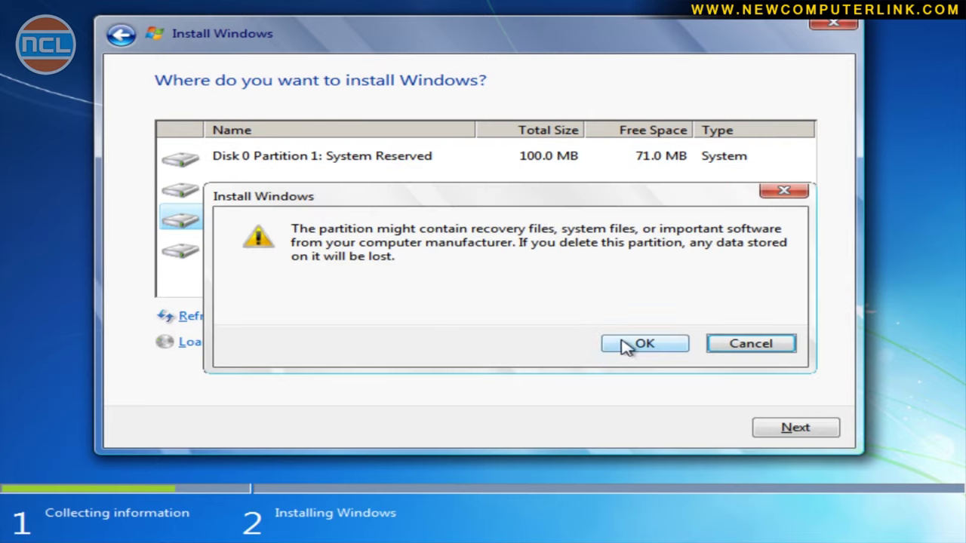
left_click(628, 347)
Delete Disk 0 Partition 2 and the System Reserved partition so the whole disk is unallocated
left_click(550, 188)
left_click(386, 317)
left_click(626, 347)
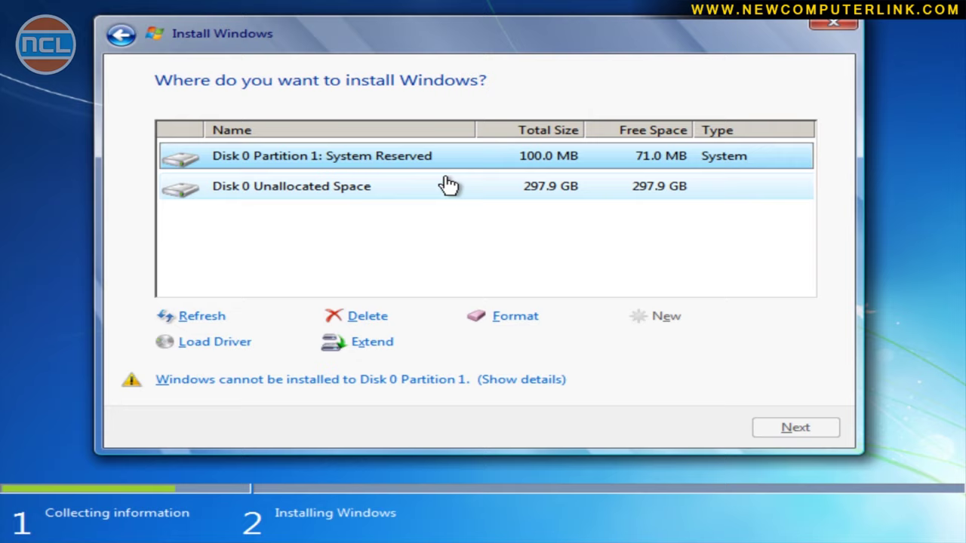
left_click(378, 317)
left_click(615, 348)
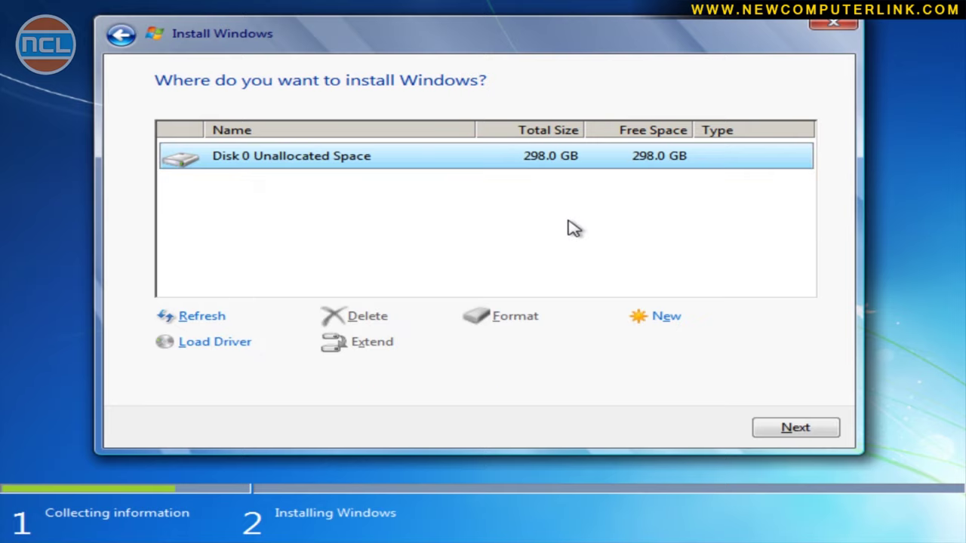
Create a 100000 MB partition in the Disk 0 unallocated space and allow Windows to add its system partition
left_click(667, 323)
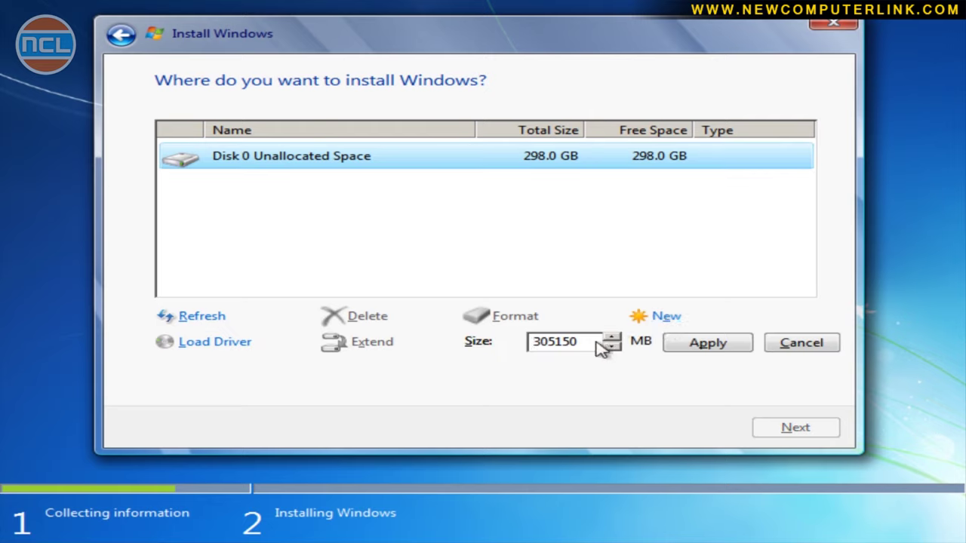
left_click_drag(599, 346, 535, 351)
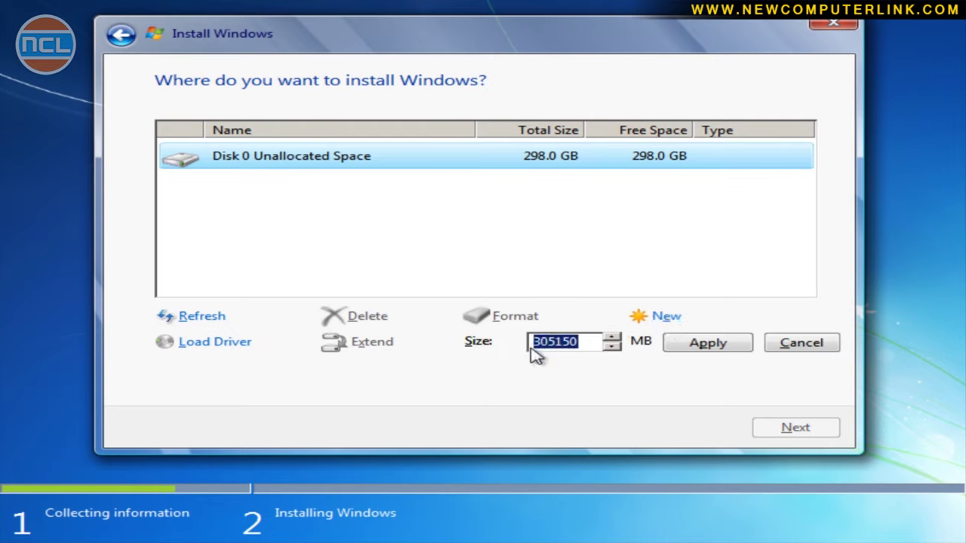
key("BackSpace")
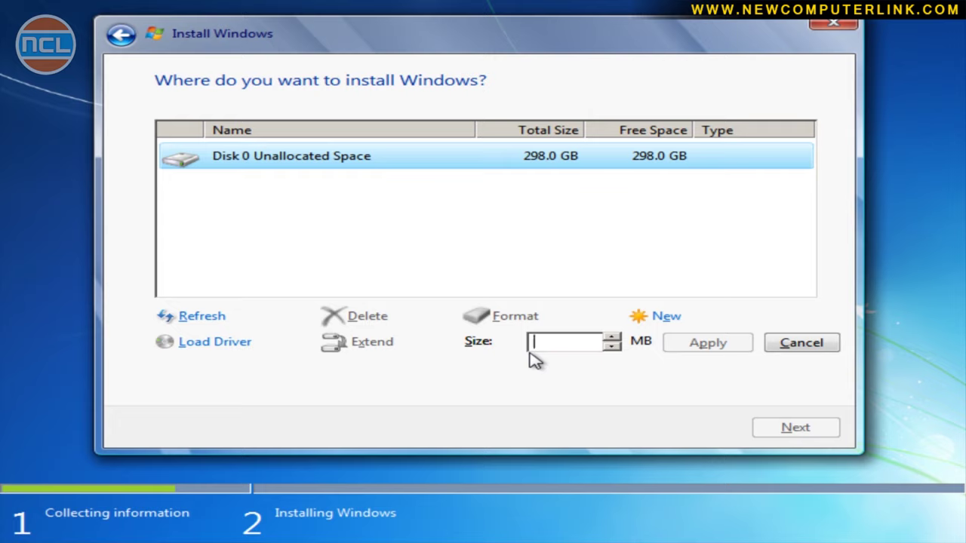
type("10")
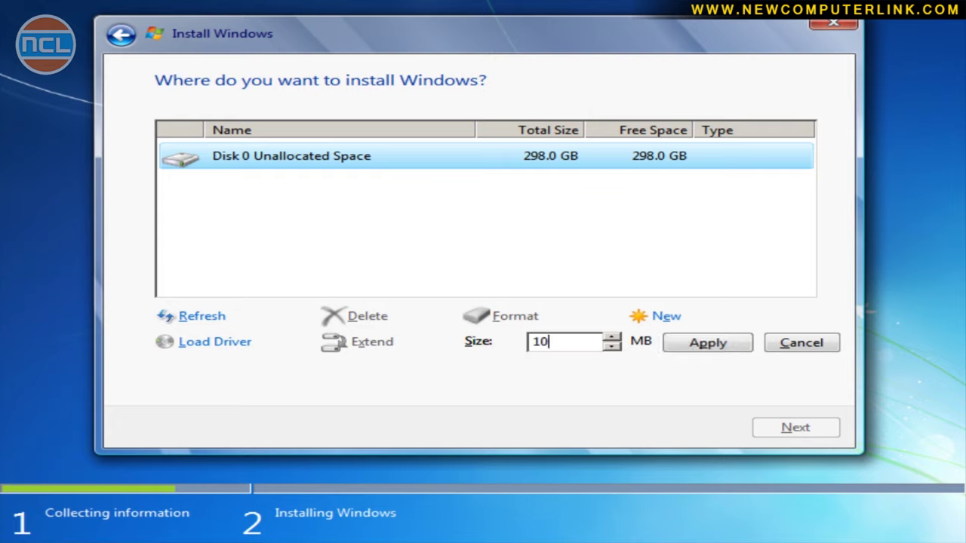
type("0000")
left_click(674, 349)
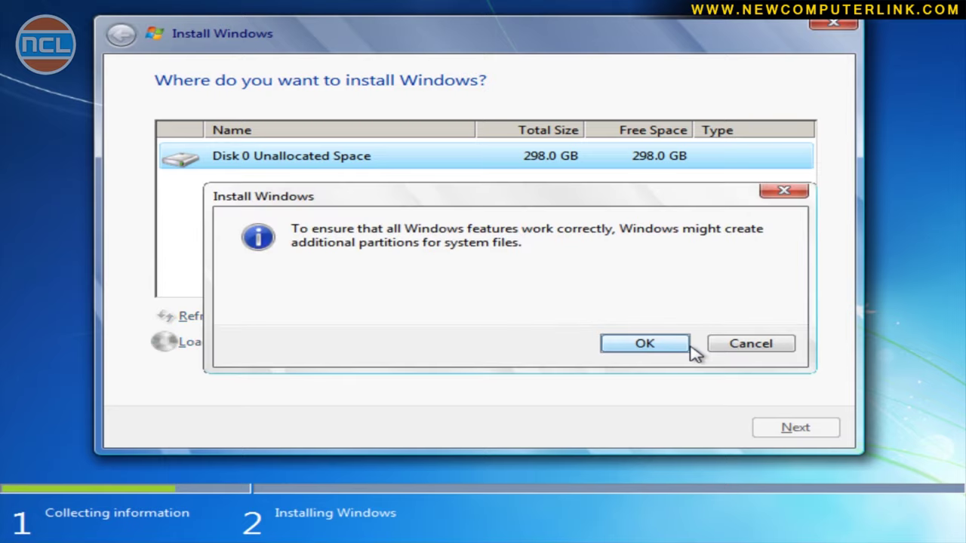
left_click(677, 341)
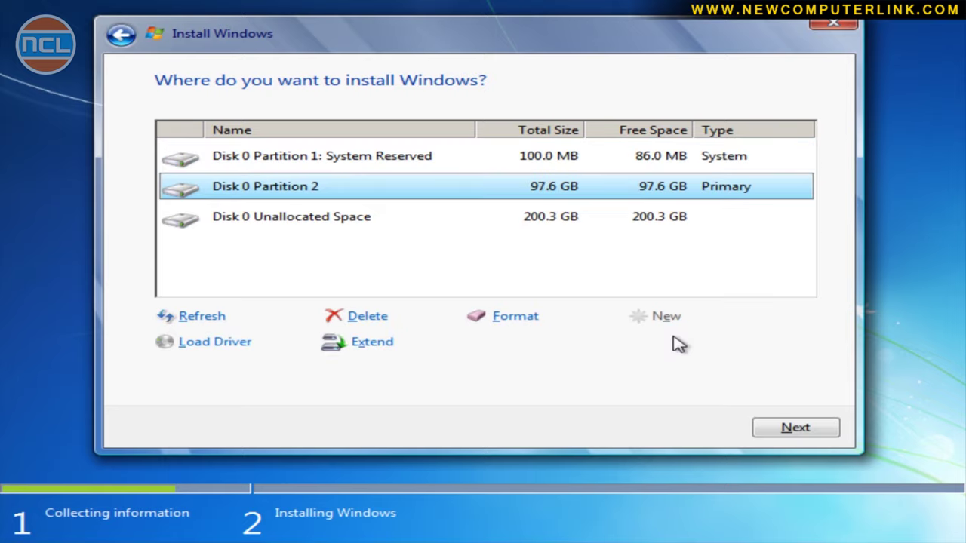
Create a second partition of 100000 MB from the remaining Disk 0 unallocated space
left_click(653, 230)
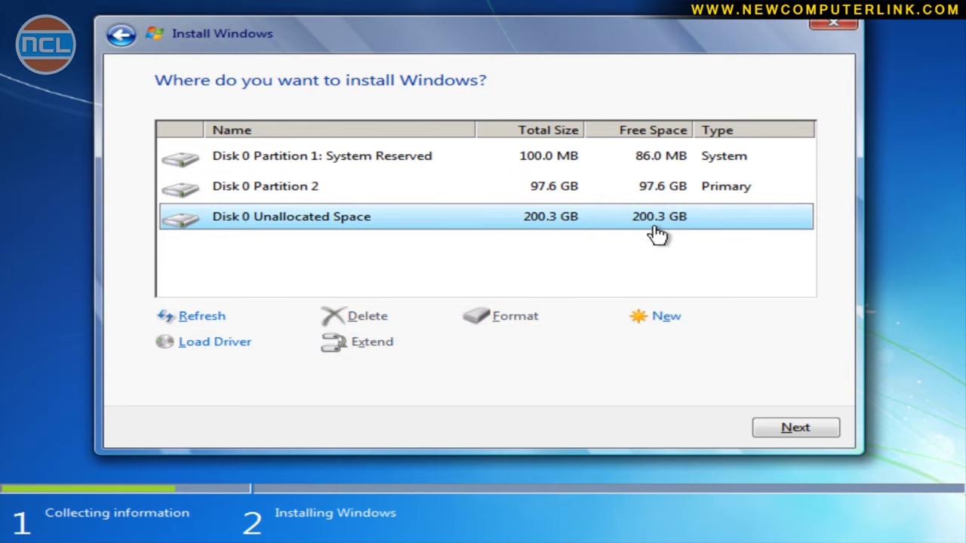
left_click(666, 317)
left_click_drag(578, 344, 532, 351)
type("1")
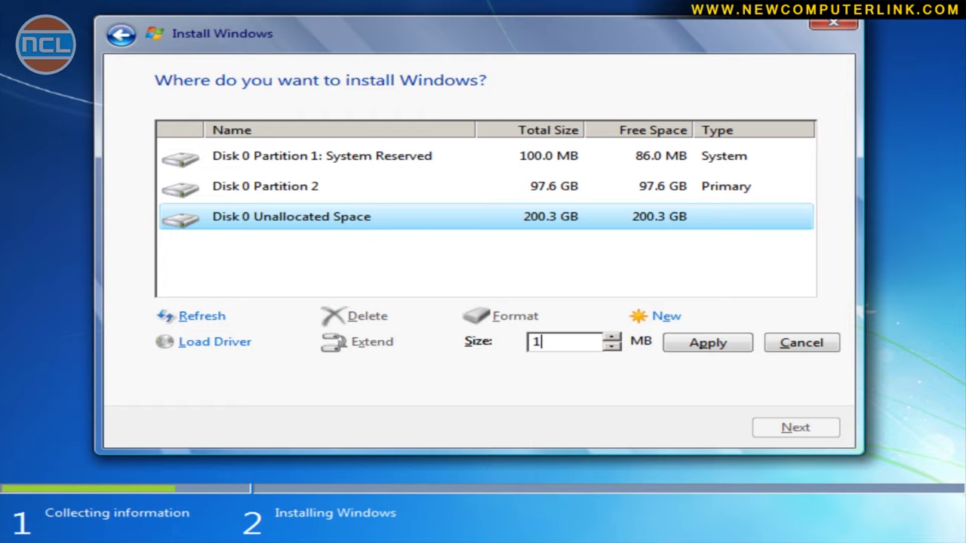
type("00000")
left_click(679, 347)
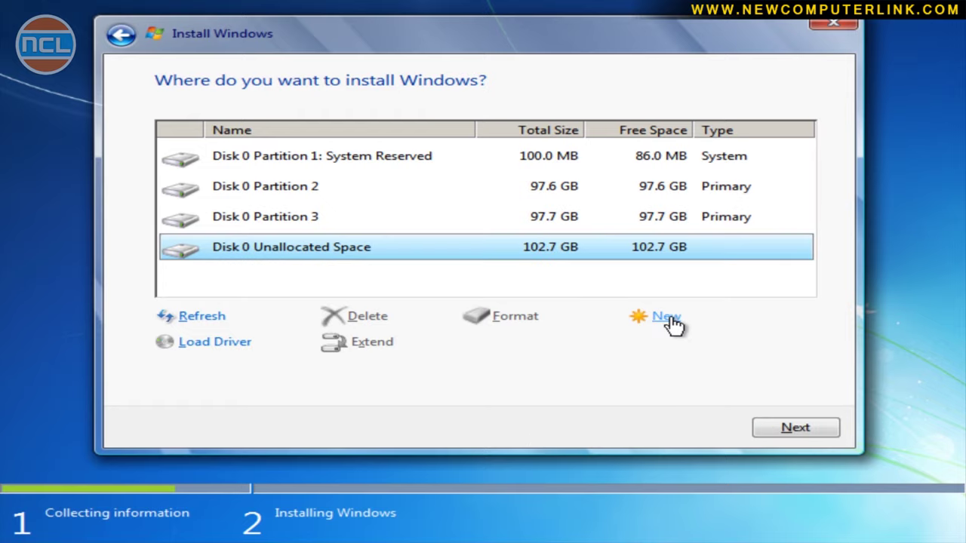
Create a 105150 MB partition from all the space left on Disk 0 and choose Partition 2 as the installation target
left_click(670, 320)
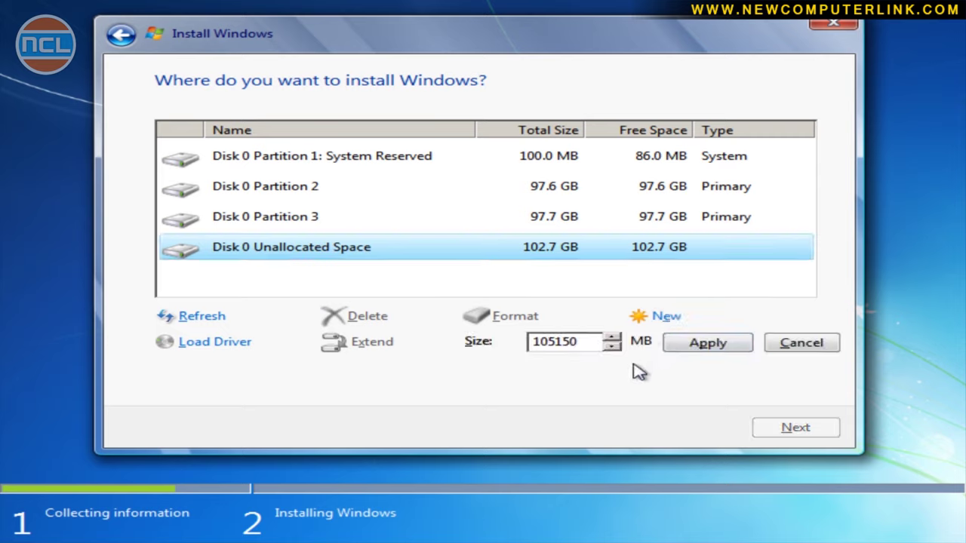
left_click_drag(588, 345, 534, 356)
left_click(706, 345)
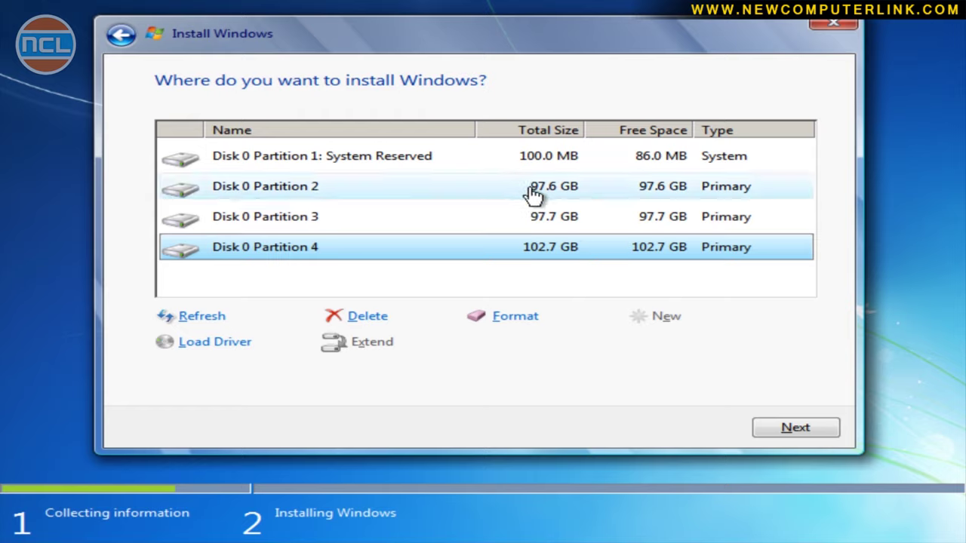
left_click(453, 190)
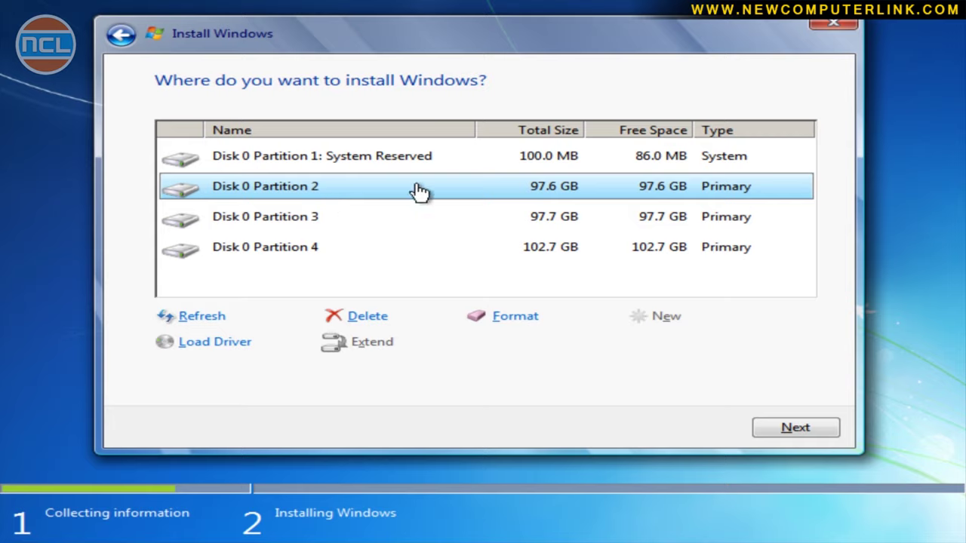
left_click(777, 430)
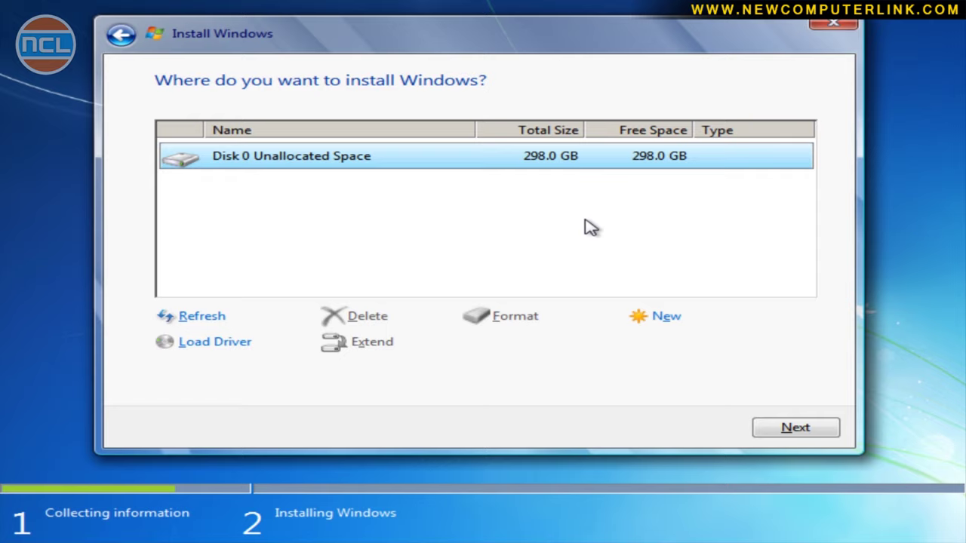
Create a new 100000 MB partition on the fully unallocated Disk 0
left_click(662, 317)
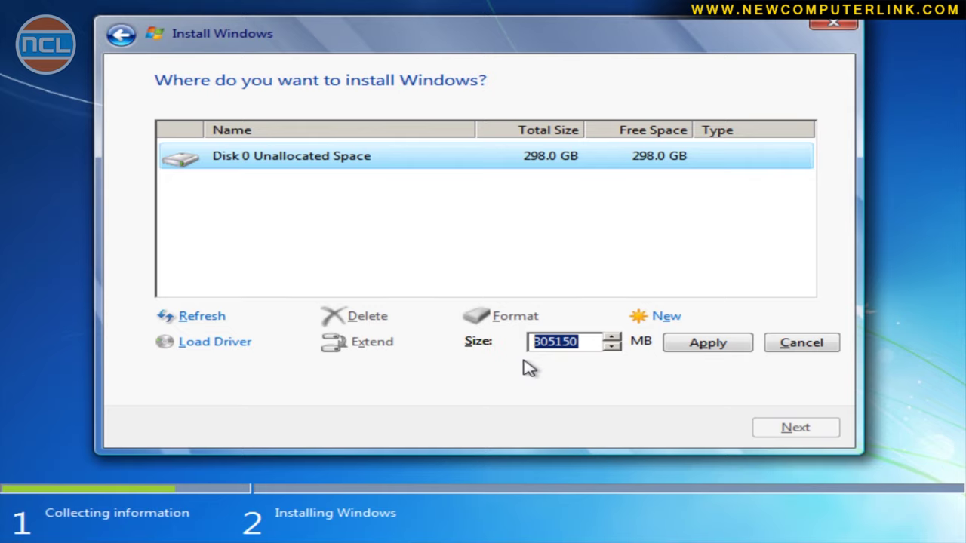
type("100")
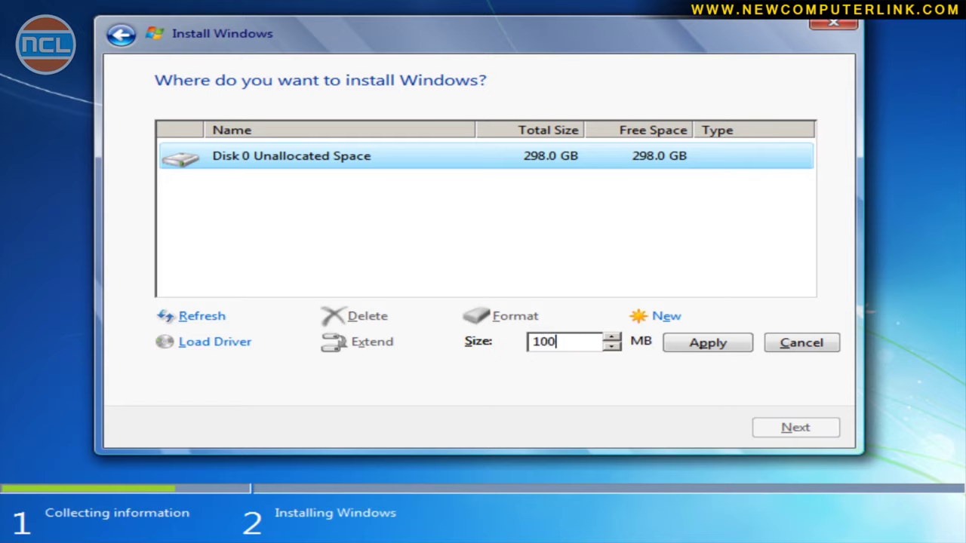
type("000")
left_click(712, 344)
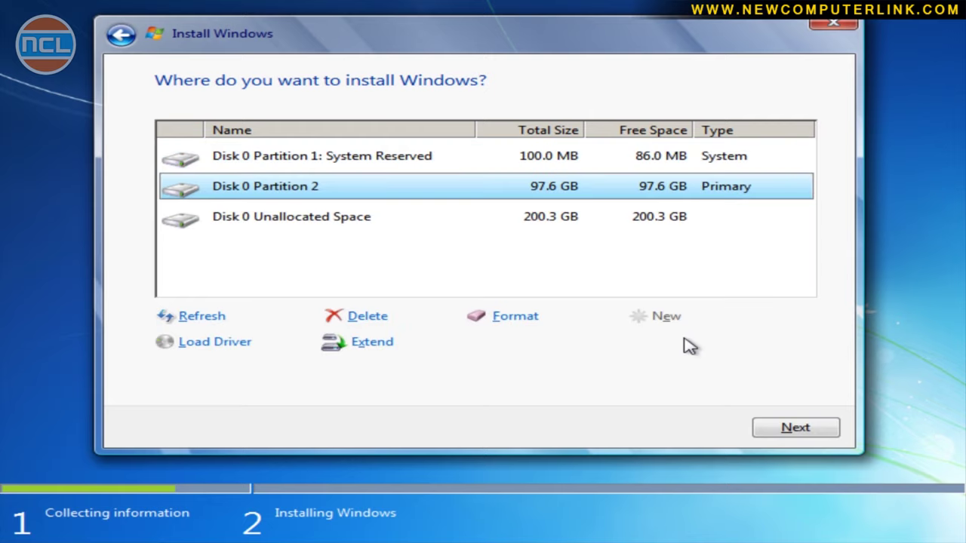
Create another 100000 MB partition from the unallocated space left on Disk 0
left_click(659, 223)
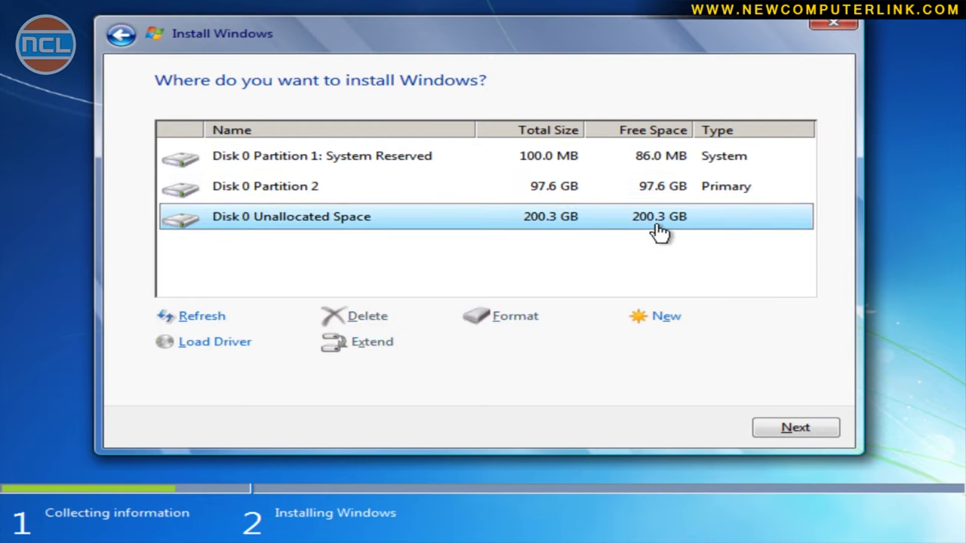
left_click(664, 316)
left_click_drag(596, 348, 533, 352)
type("1")
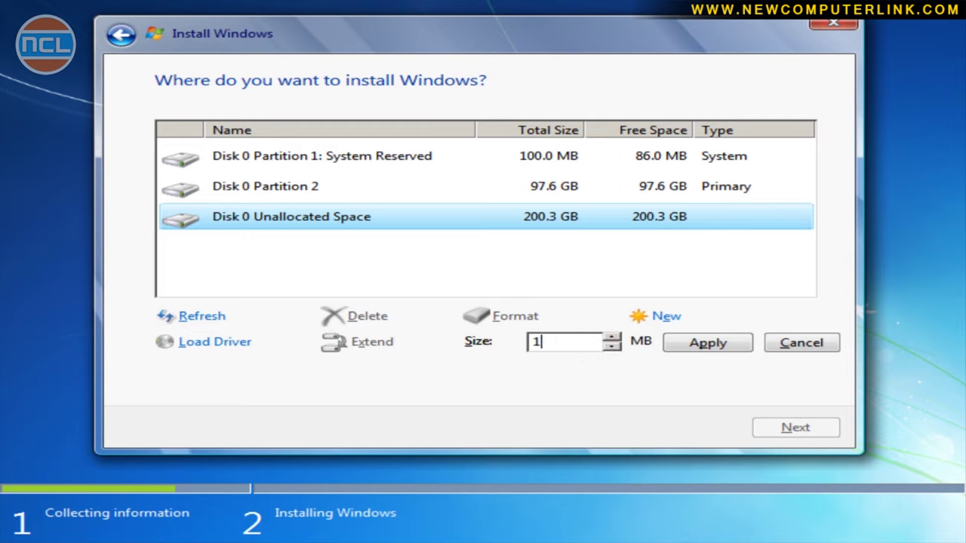
type("00000")
left_click(669, 349)
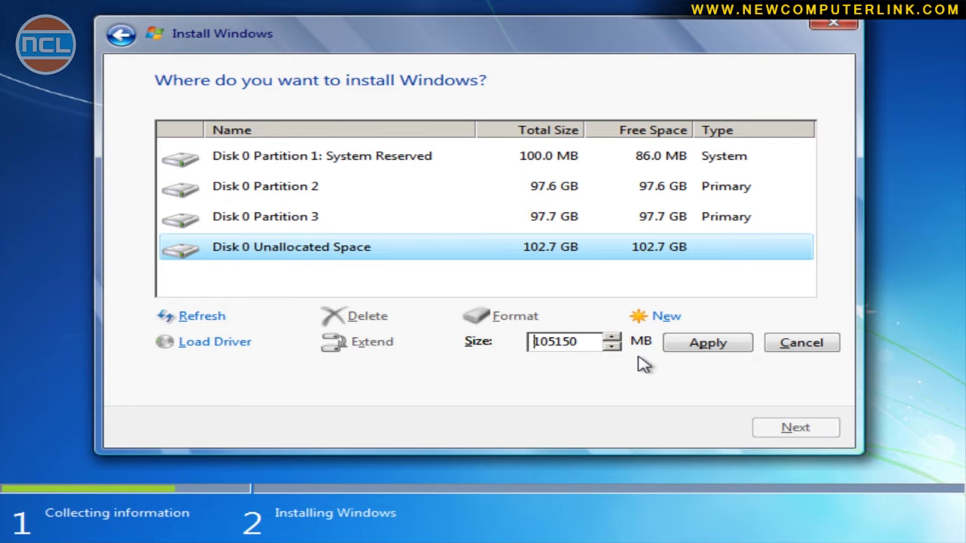
Create a 105150 MB partition from the rest of Disk 0 and start installing Windows on Partition 2
left_click(681, 341)
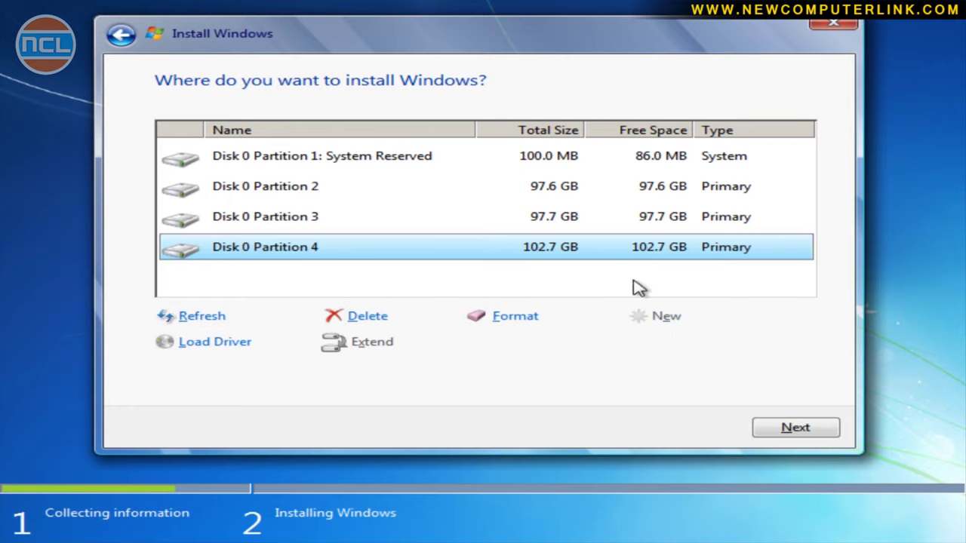
left_click(513, 196)
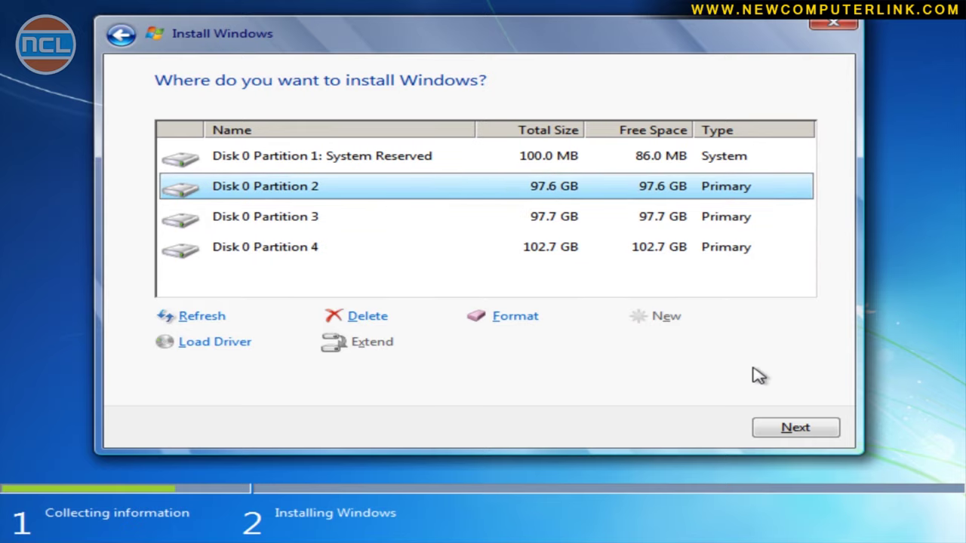
left_click(773, 433)
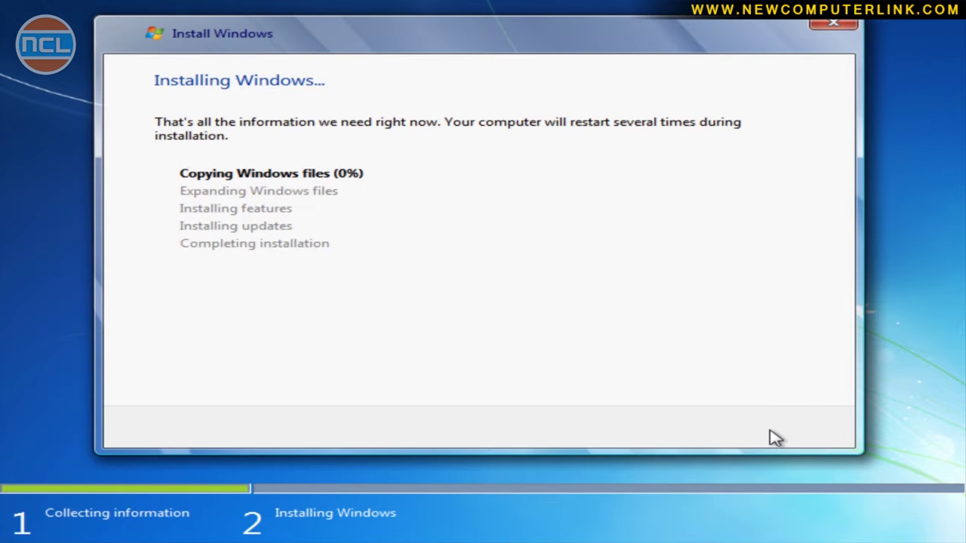